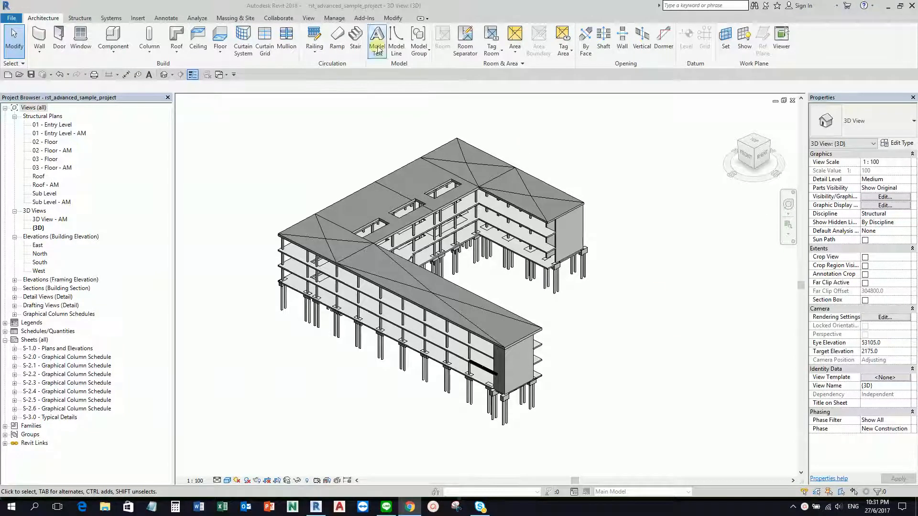
# - Open the IFC export options to show the mapping of Revit categories to IFC classes
pyautogui.click(347, 8)
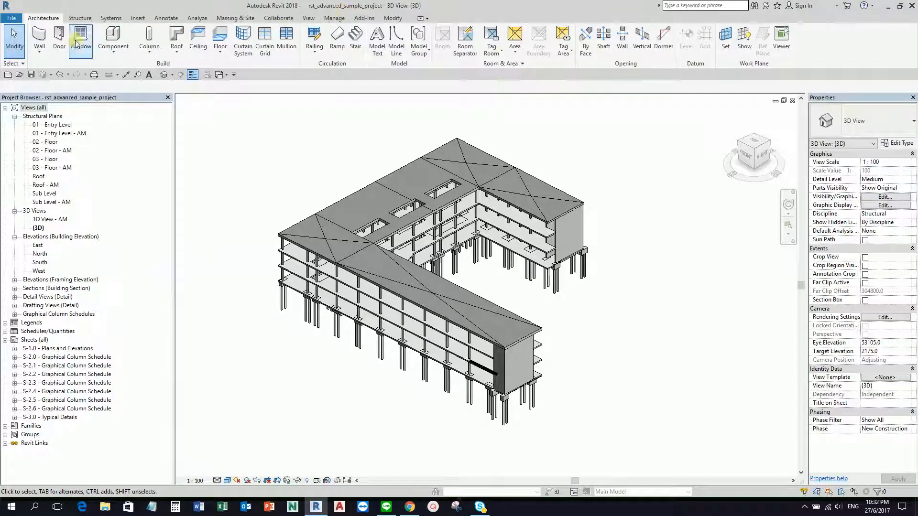
pyautogui.click(12, 20)
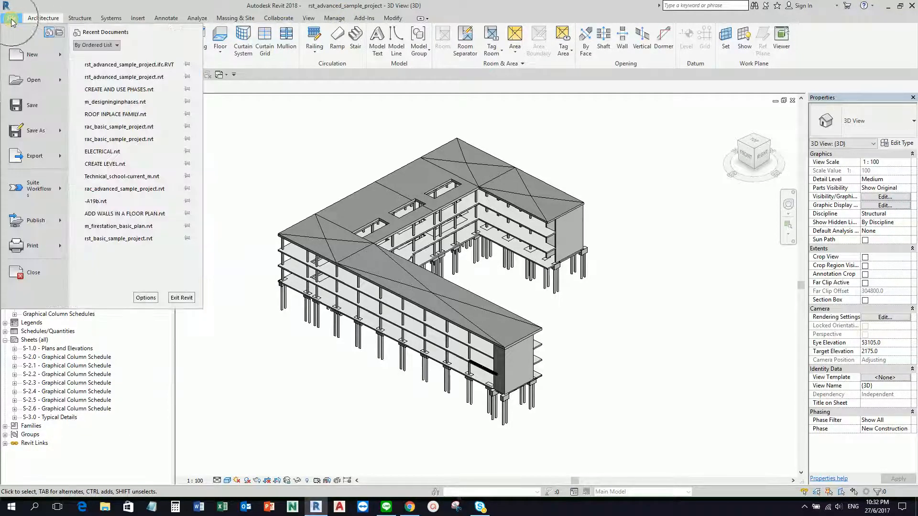
pyautogui.click(40, 156)
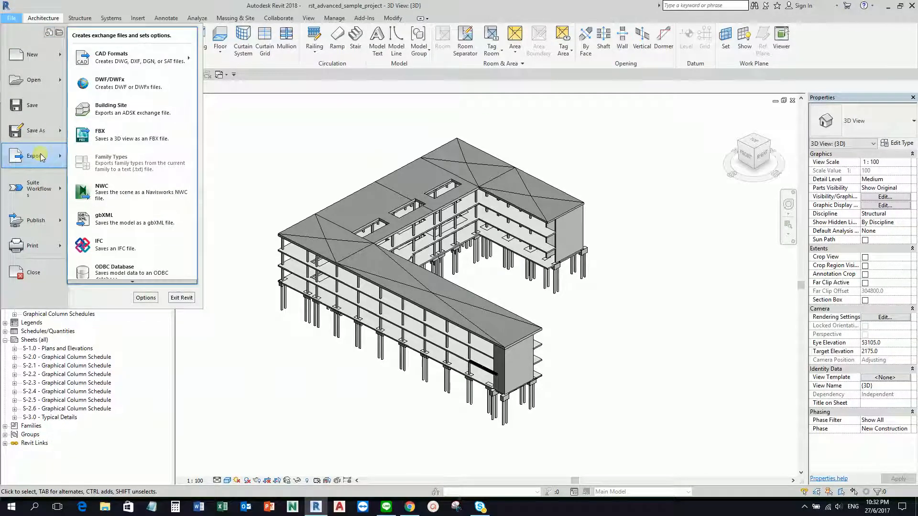
pyautogui.scroll(-3, 130, 282)
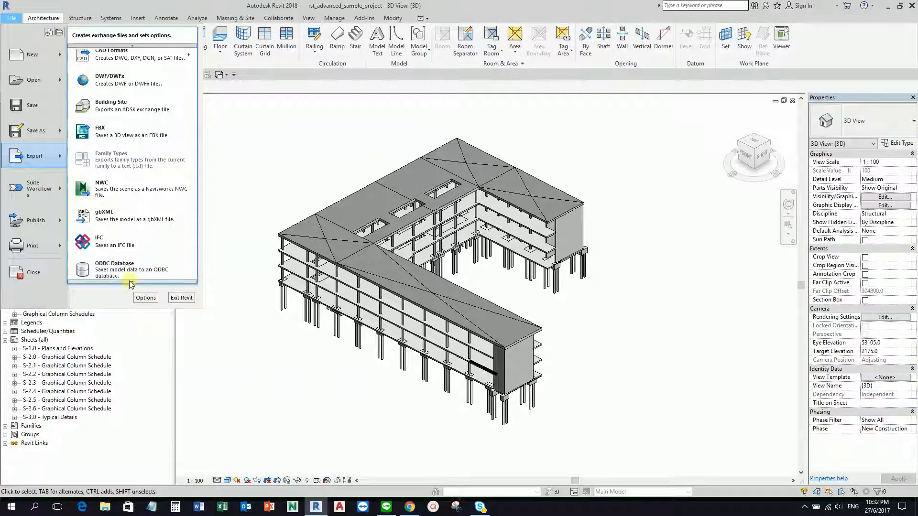
pyautogui.moveTo(130, 283)
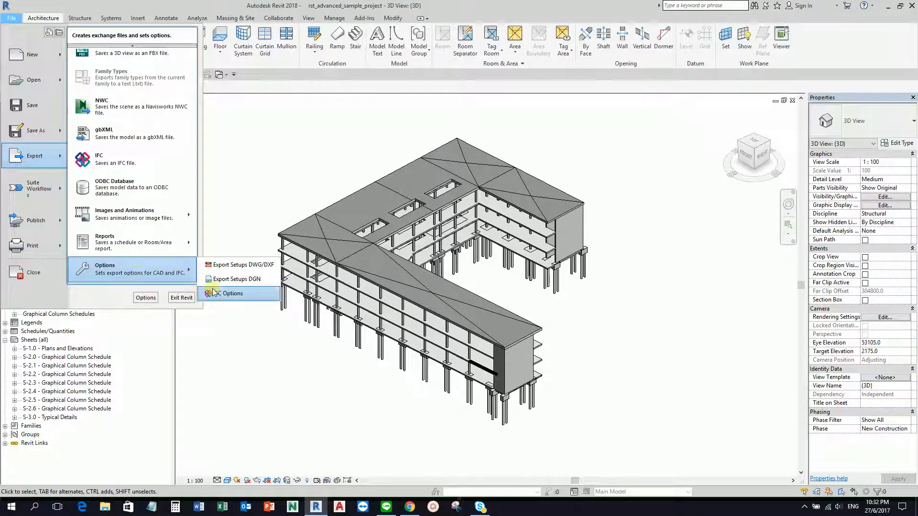
pyautogui.click(228, 293)
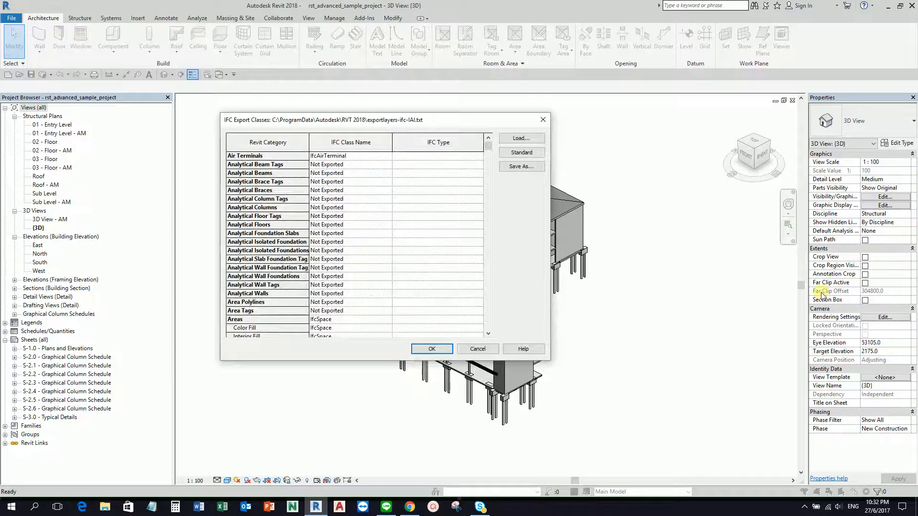
pyautogui.hotkey('alt', 'Tab')
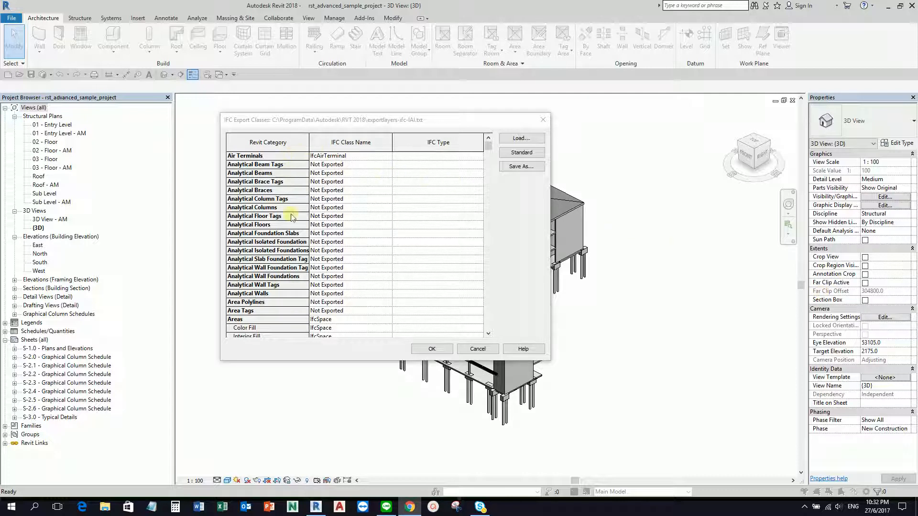
pyautogui.click(297, 120)
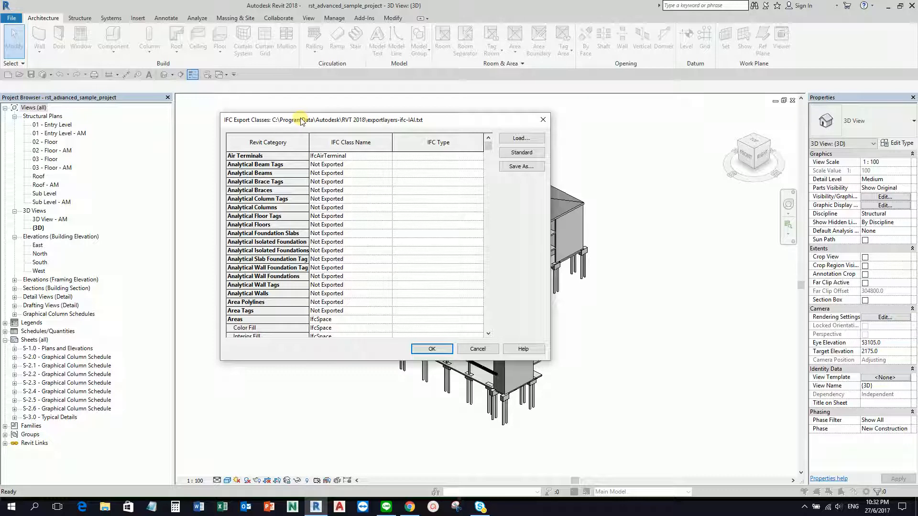
# - Apply the Standard mapping to the IFC export classes
pyautogui.click(519, 139)
pyautogui.click(513, 156)
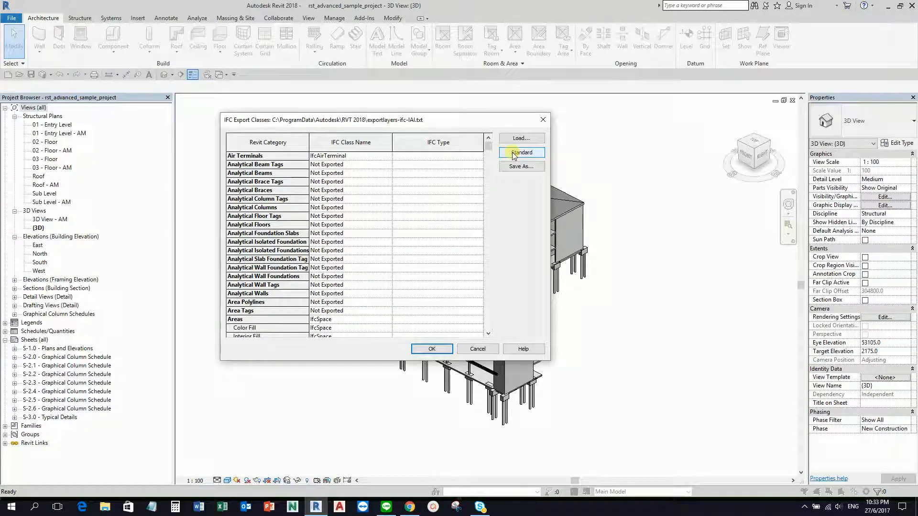
pyautogui.click(513, 153)
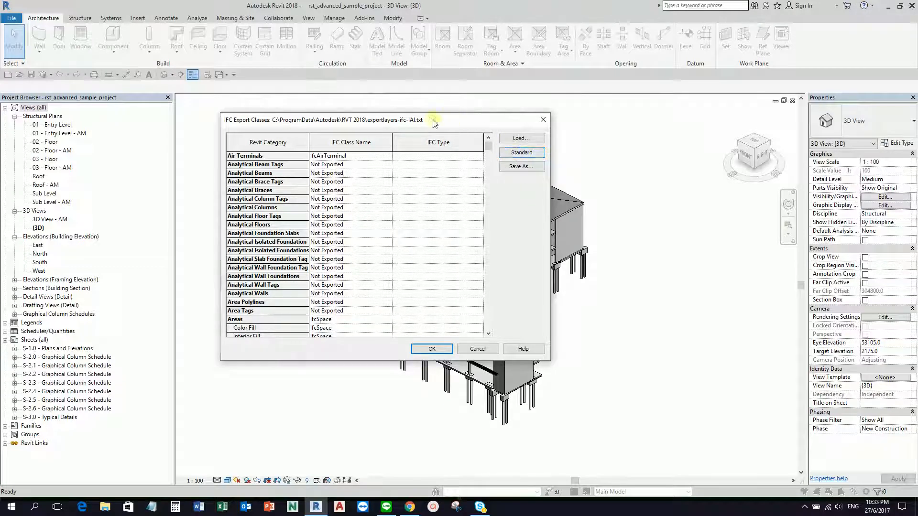
pyautogui.press('ctrl')
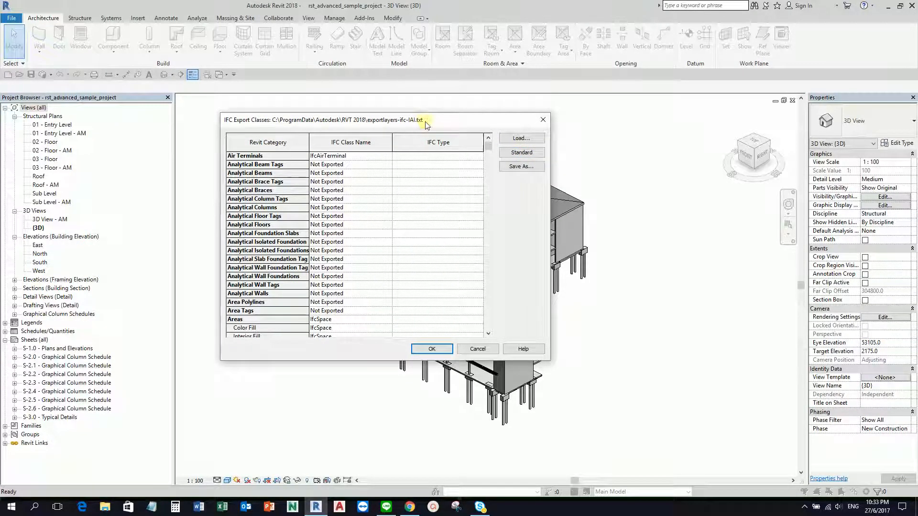
pyautogui.press('ctrl')
pyautogui.press('ctrl')
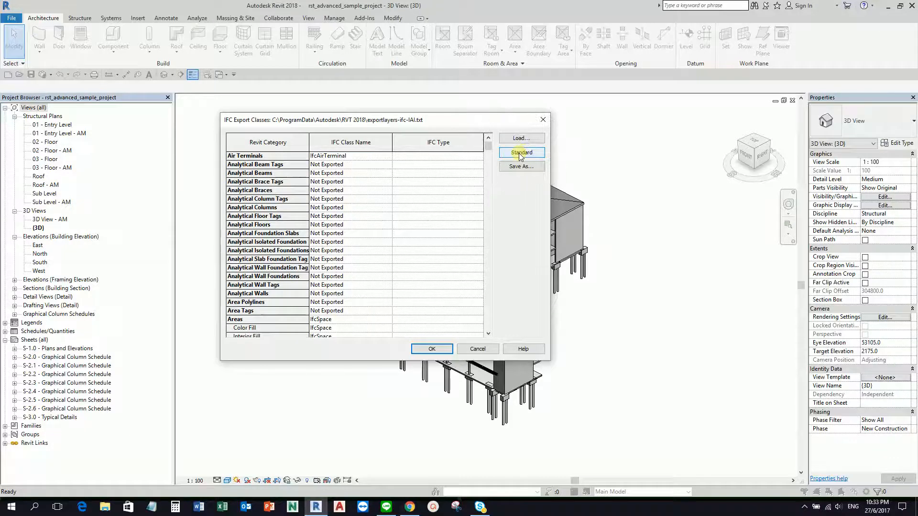
pyautogui.click(521, 153)
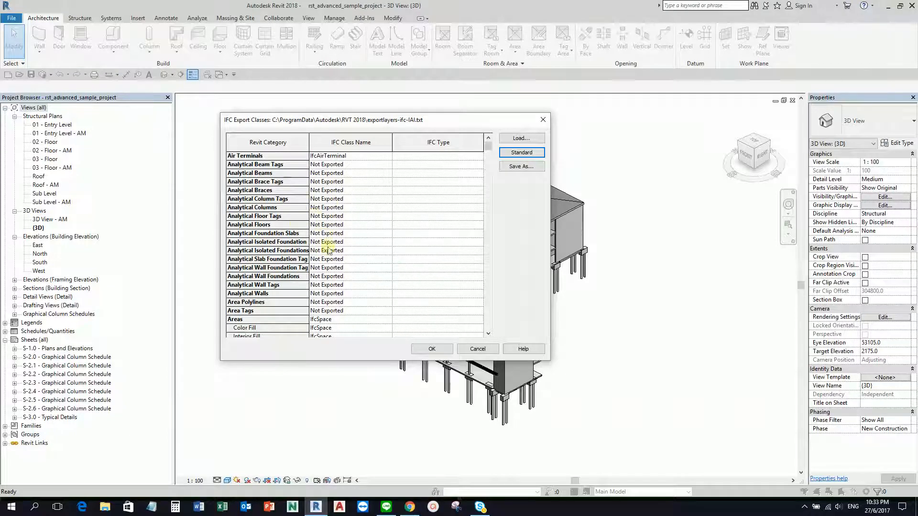
# - Review the IFC class mapping from the door categories to the structural framing categories and accept the export classes
pyautogui.moveTo(488, 146); pyautogui.dragTo(487, 171)
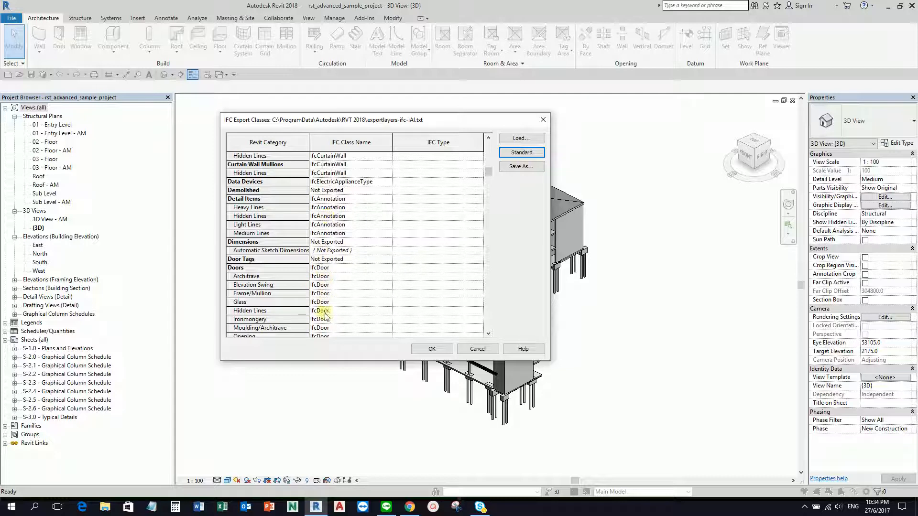
pyautogui.moveTo(489, 175); pyautogui.dragTo(481, 299)
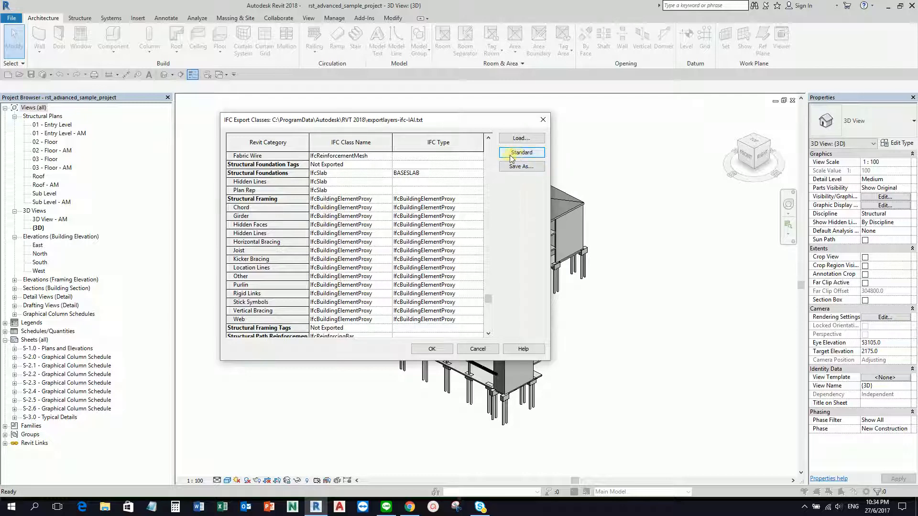
pyautogui.click(433, 353)
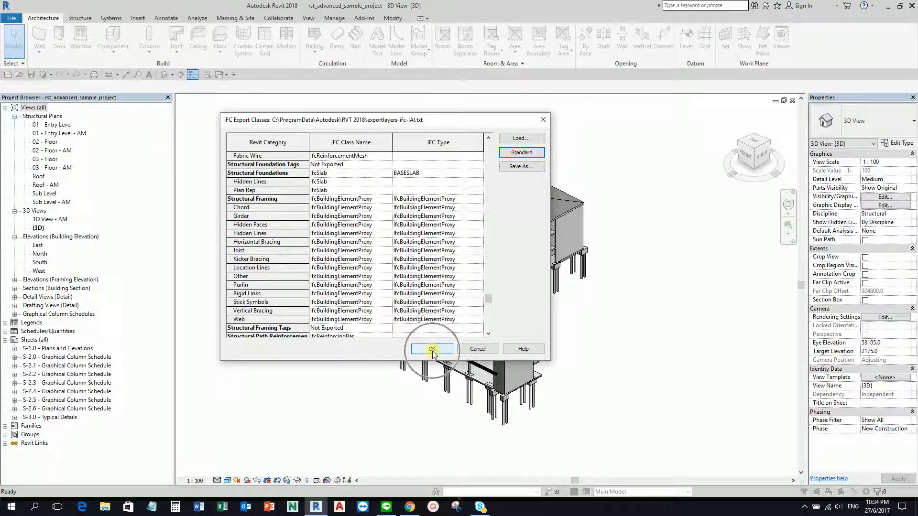
pyautogui.click(432, 349)
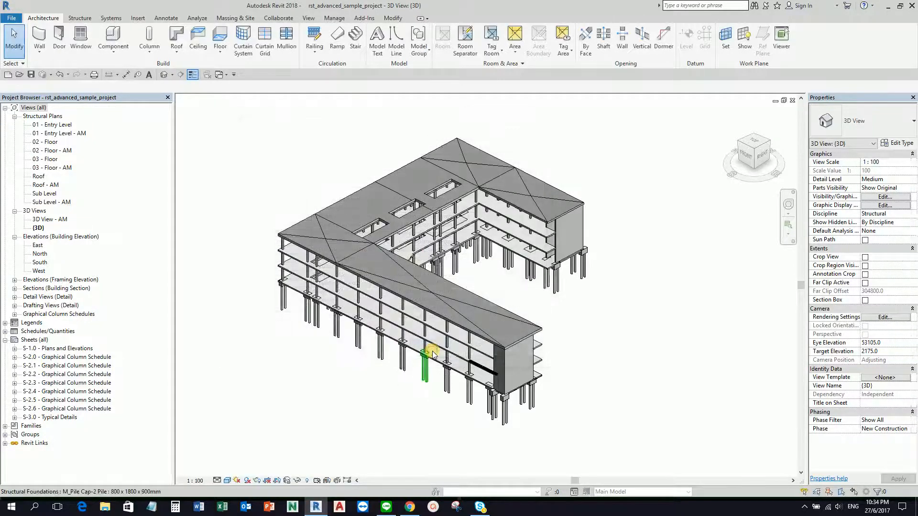
# - Start an IFC export of the current project
pyautogui.click(11, 19)
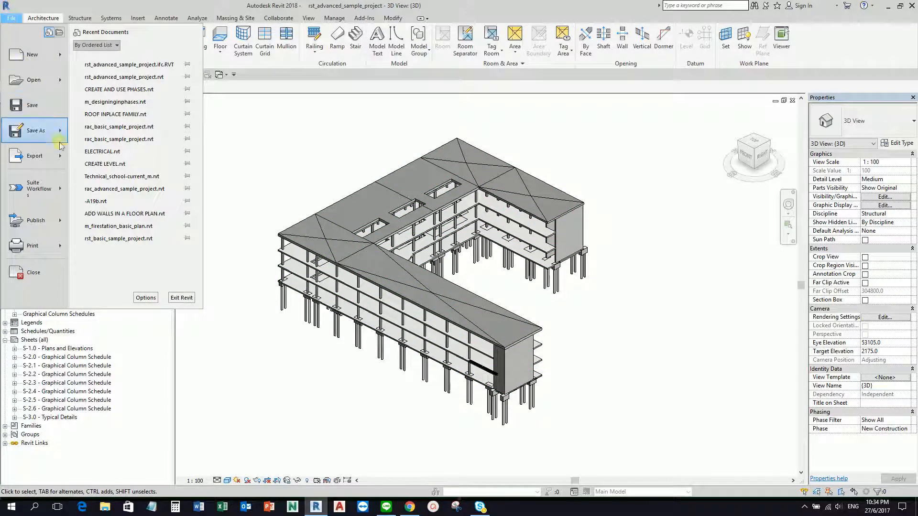
pyautogui.click(56, 157)
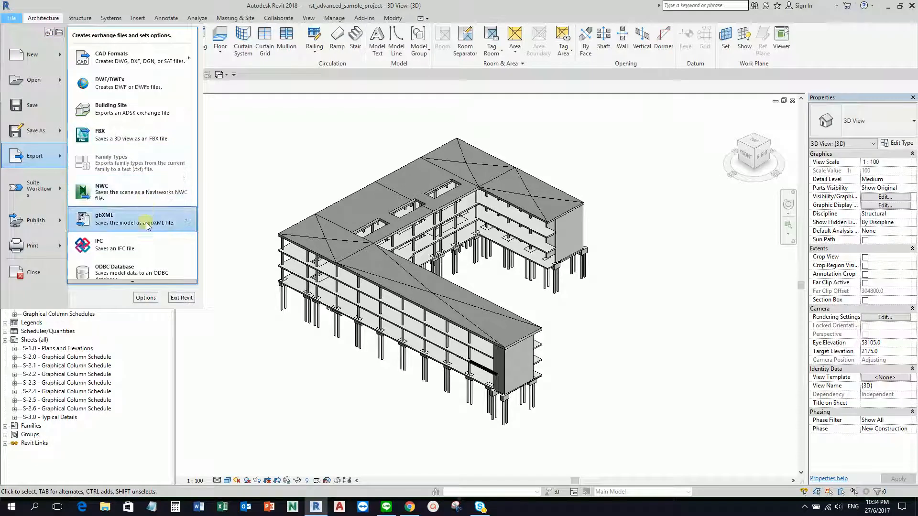
pyautogui.click(144, 247)
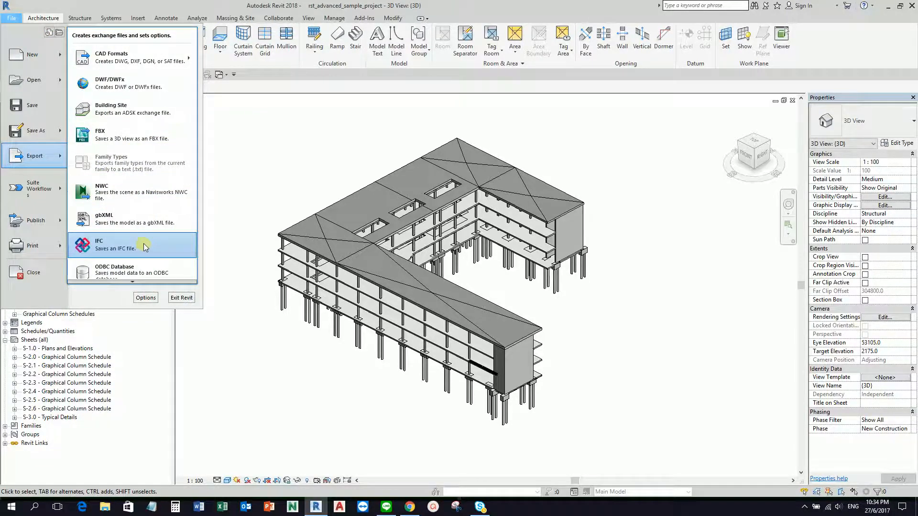
pyautogui.click(145, 247)
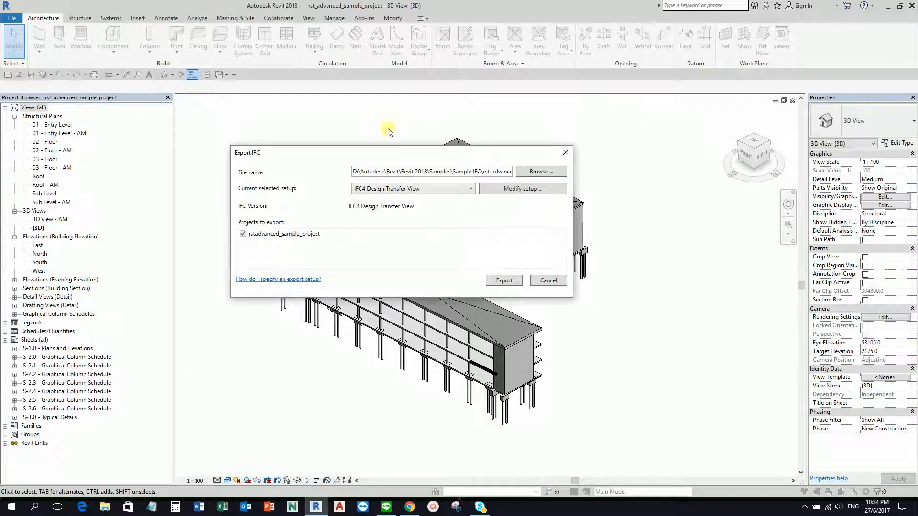
pyautogui.click(535, 172)
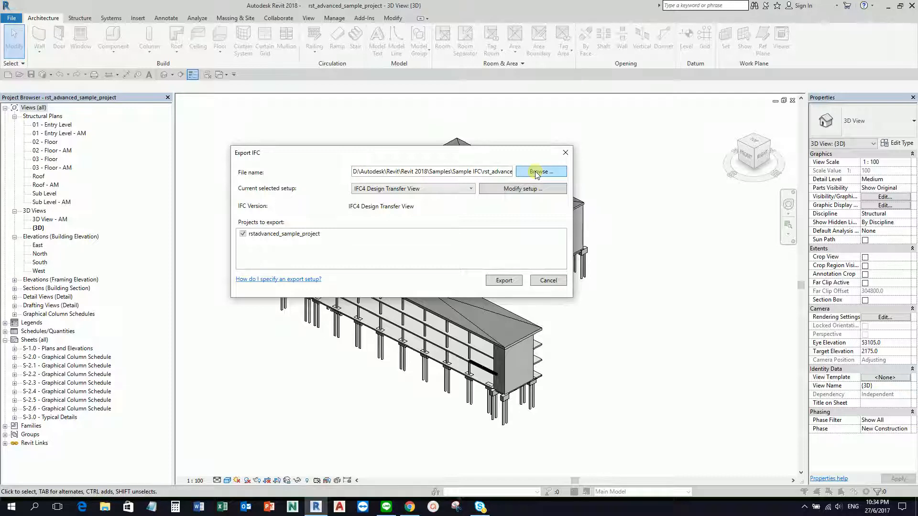
# - Try the IFC2x3 Coordination View 2.0 export setup and inspect its general settings without changing them
pyautogui.click(432, 194)
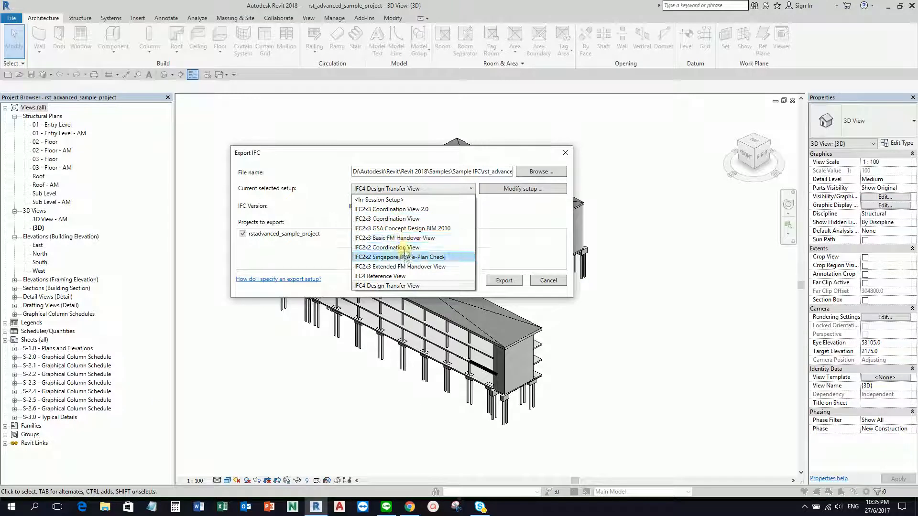
pyautogui.click(395, 210)
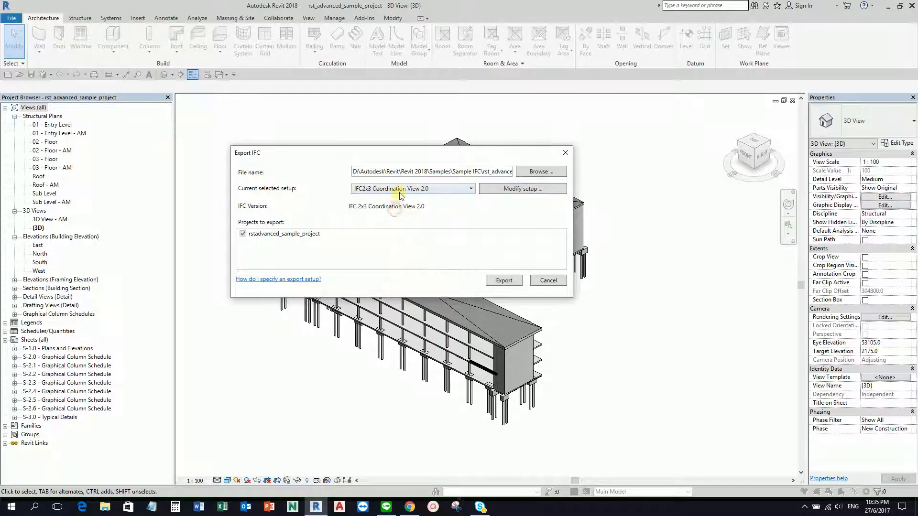
pyautogui.click(507, 192)
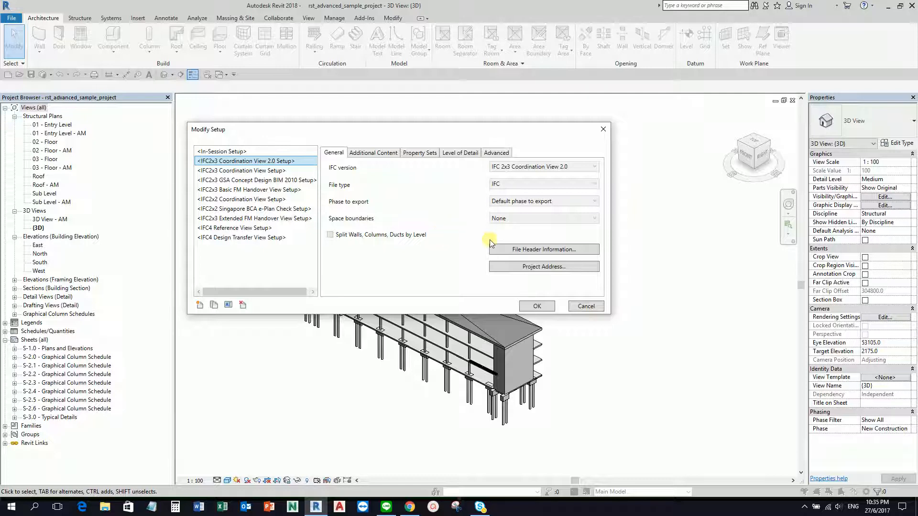
pyautogui.click(585, 307)
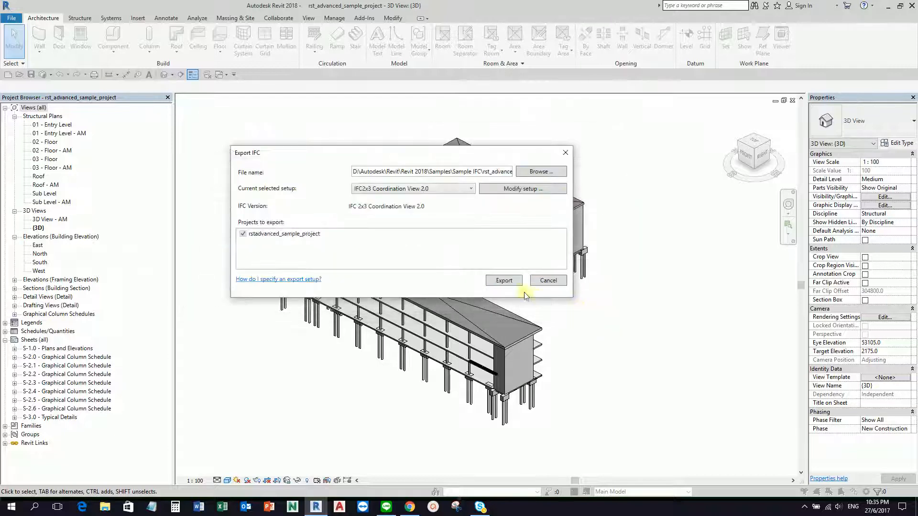
# - Set the export setup to IFC4 Design Transfer View and export the project, replacing the existing rst_advanced_sample_project.ifc
pyautogui.click(417, 189)
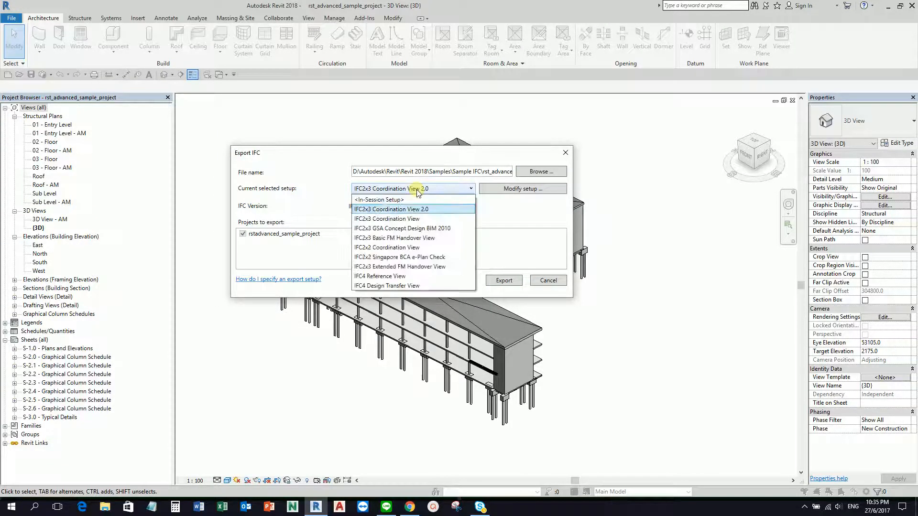
pyautogui.click(408, 286)
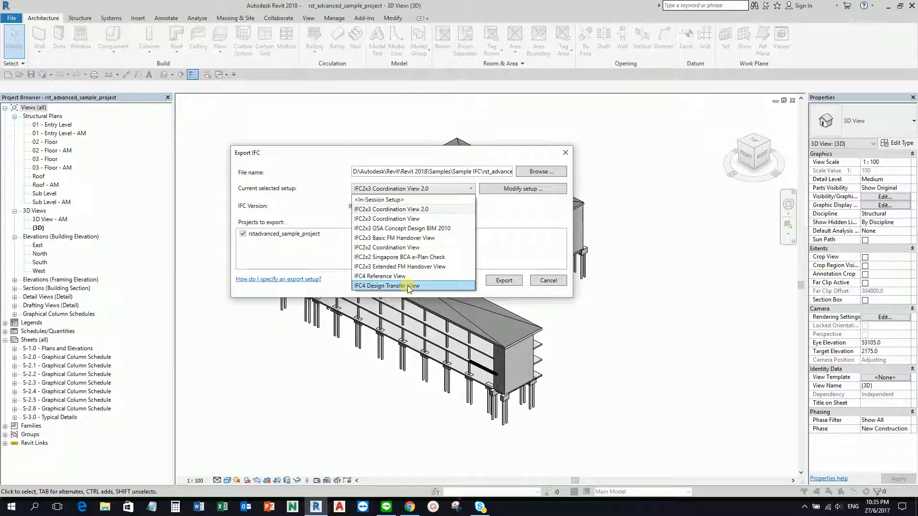
pyautogui.click(409, 286)
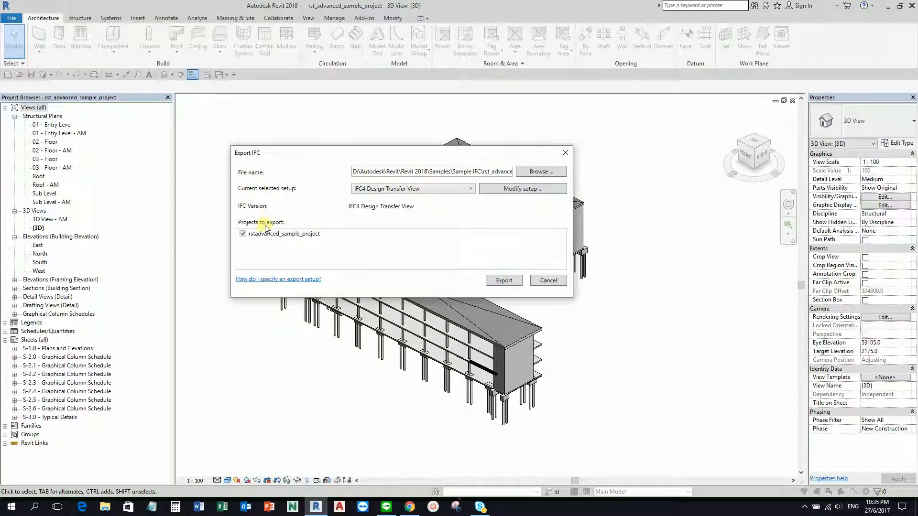
pyautogui.click(279, 238)
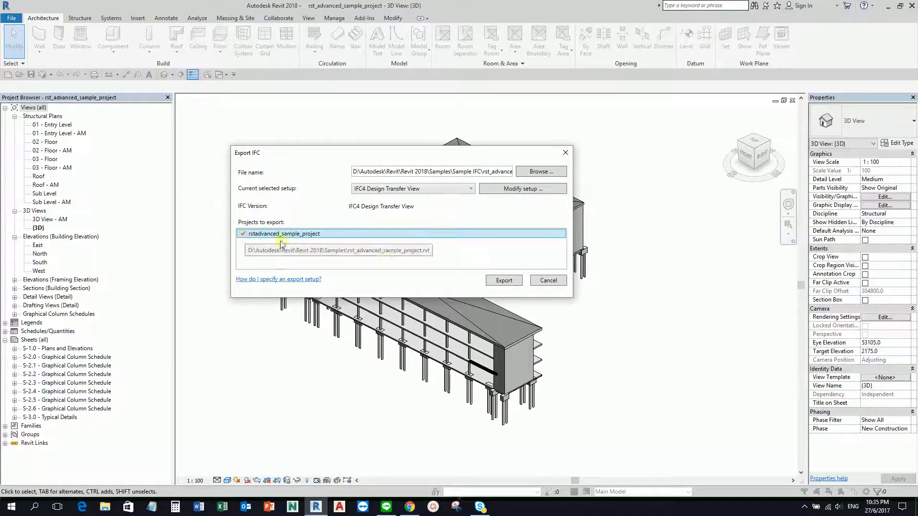
pyautogui.click(499, 284)
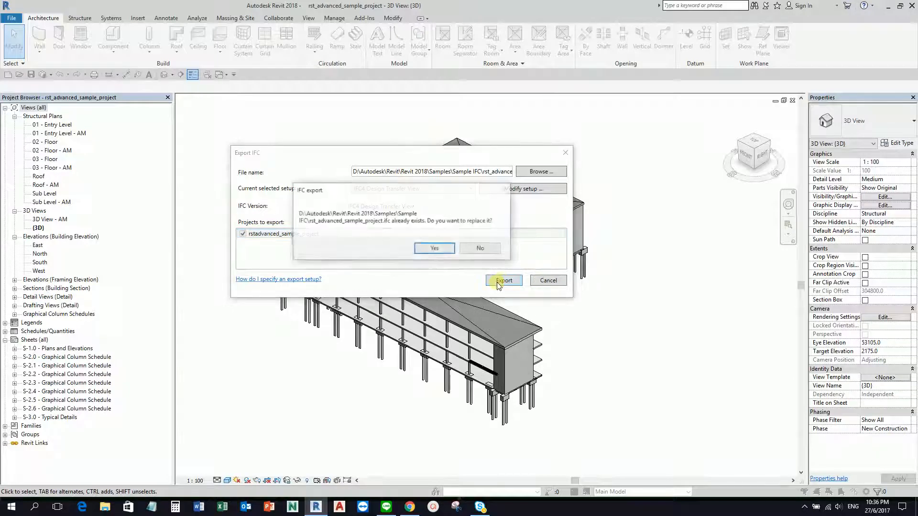
pyautogui.click(434, 248)
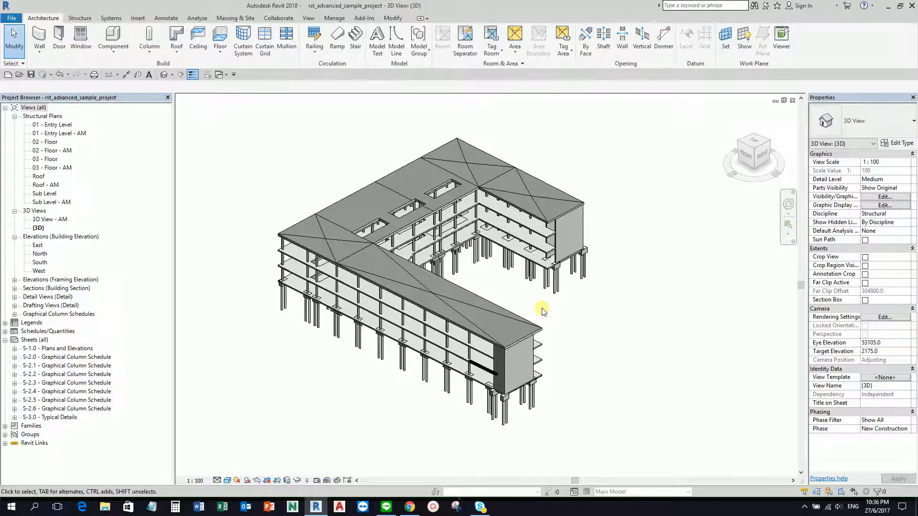
# - Open the file browser in the Sample IFC folder, list all file types and select rst_advanced_sample_project.ifc
pyautogui.click(19, 75)
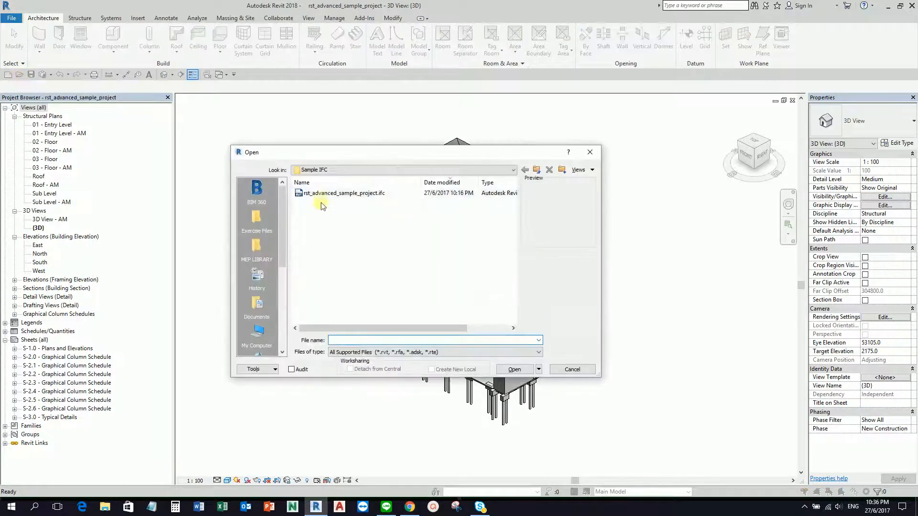
pyautogui.click(347, 354)
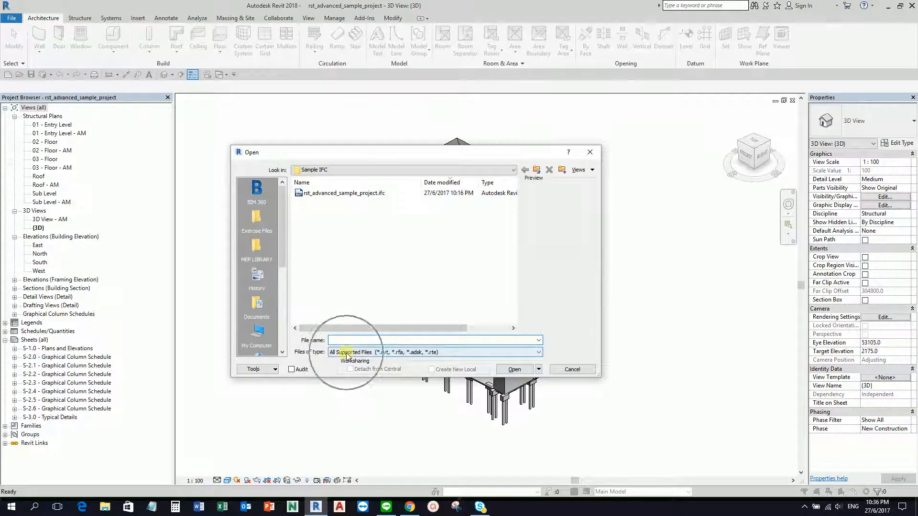
pyautogui.click(345, 391)
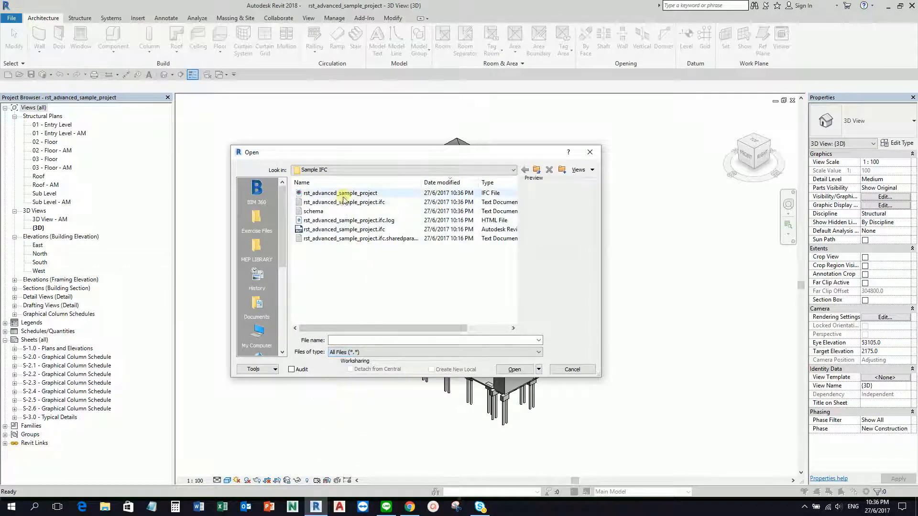
pyautogui.click(345, 194)
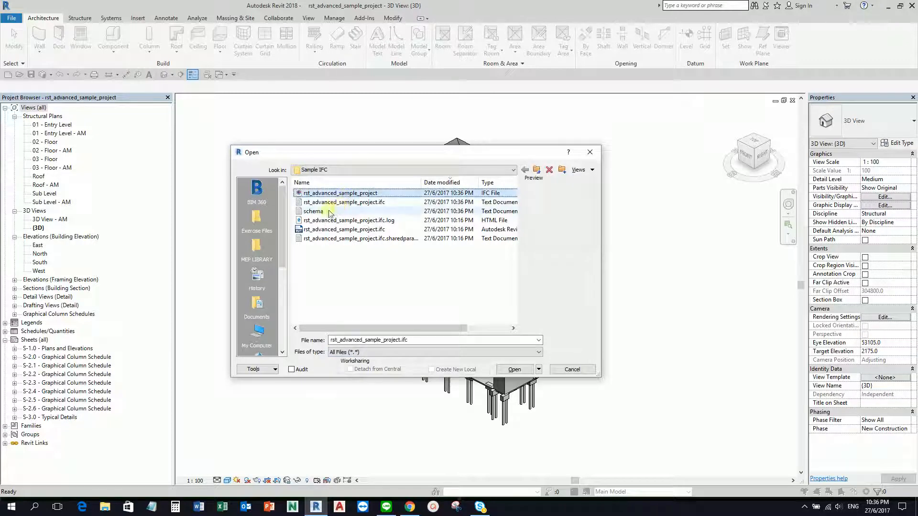